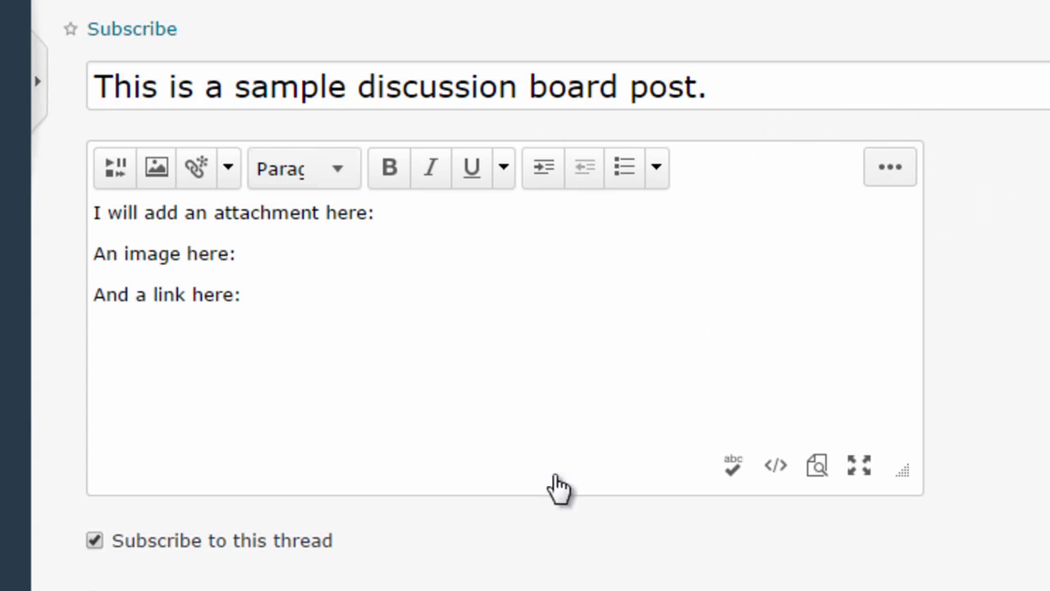
# Set the first line, 'I will add an attachment here:', to Arabic Transparent.
pyautogui.click(890, 168)
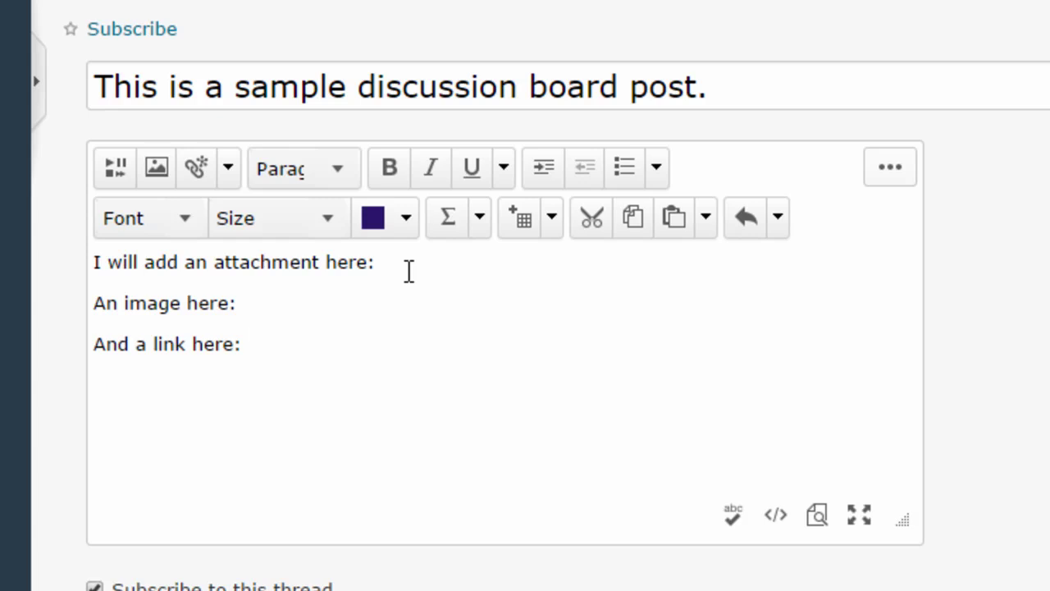
pyautogui.moveTo(408, 272); pyautogui.dragTo(93, 260)
pyautogui.click(172, 219)
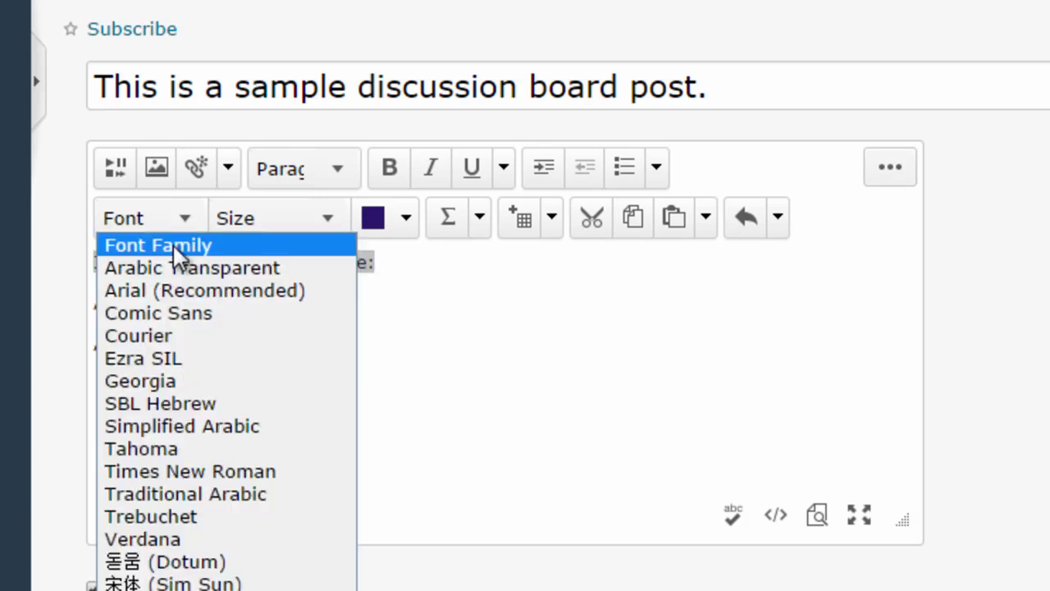
pyautogui.click(164, 268)
pyautogui.click(375, 373)
# Make 'An image here:' 14pt and color 'And a link here:' purple.
pyautogui.click(271, 300)
pyautogui.tripleClick(204, 300)
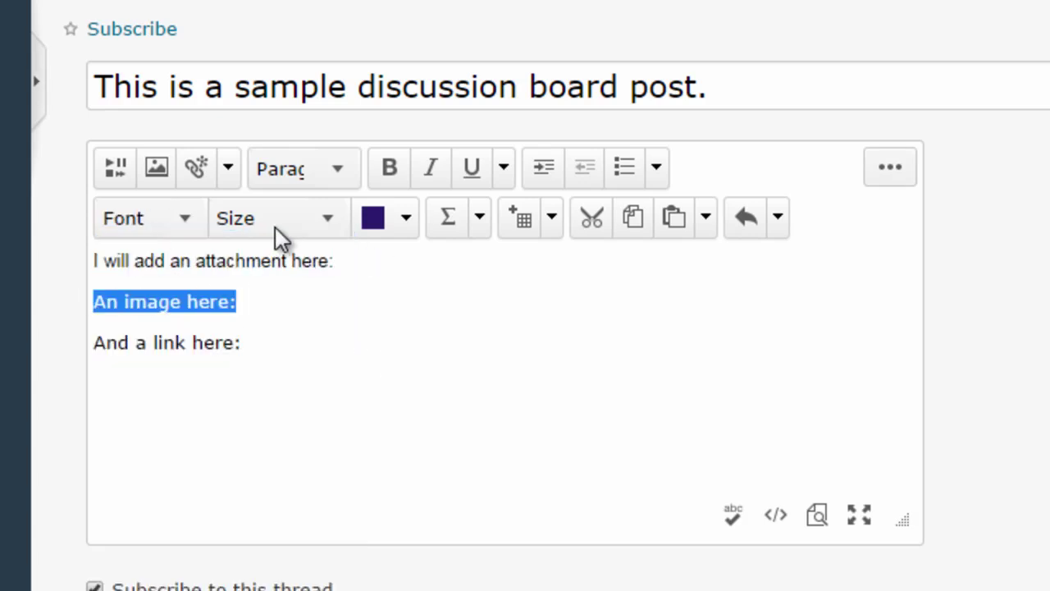
pyautogui.click(313, 218)
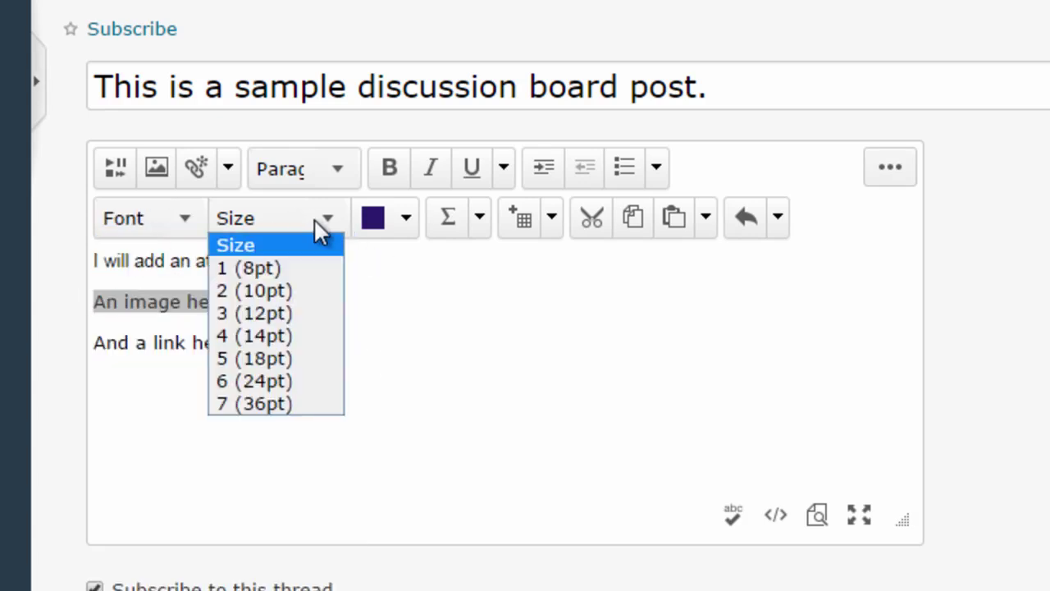
pyautogui.click(281, 339)
pyautogui.moveTo(278, 361); pyautogui.dragTo(60, 356)
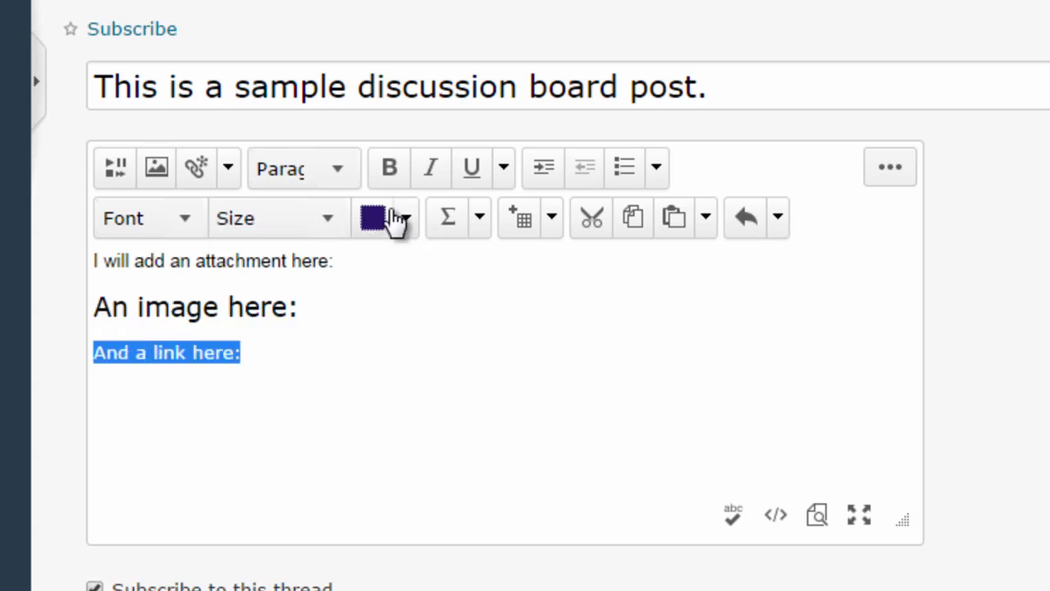
pyautogui.click(332, 362)
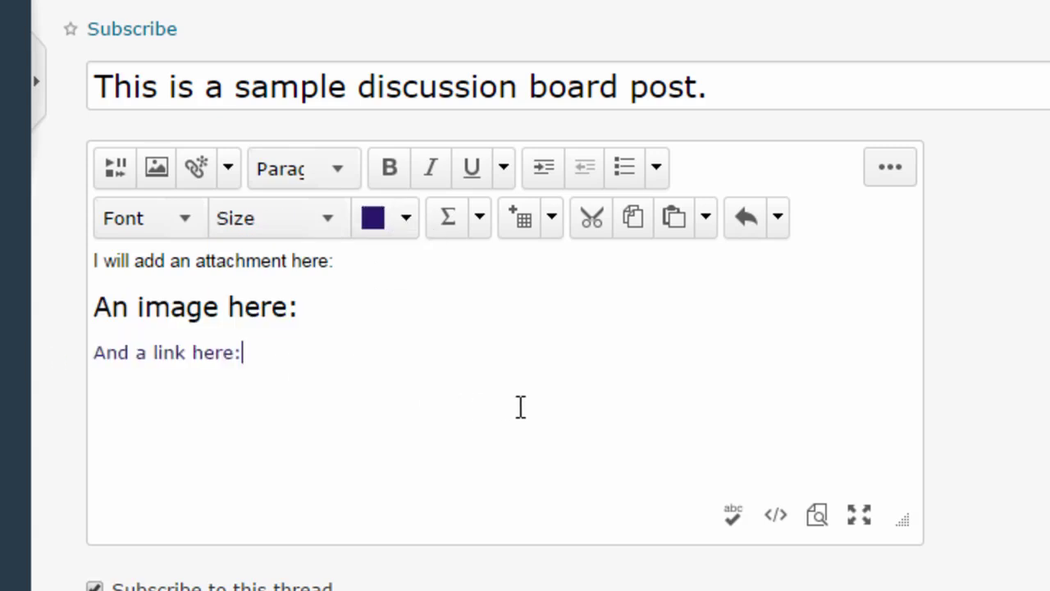
# Make the attachment line bold, italic and underlined.
pyautogui.moveTo(345, 261); pyautogui.dragTo(16, 253)
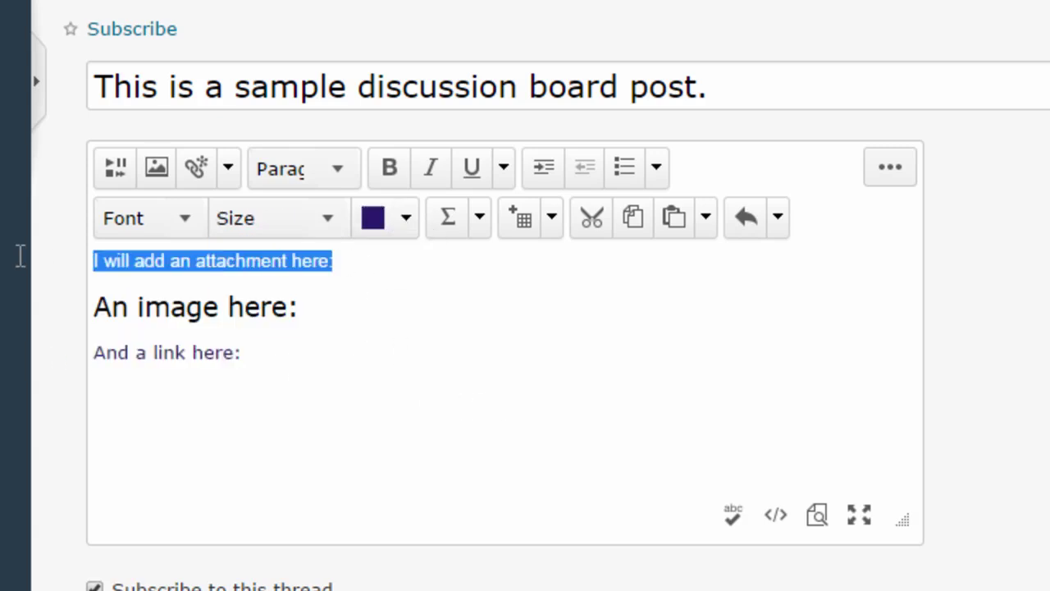
pyautogui.click(387, 173)
pyautogui.click(432, 174)
pyautogui.click(472, 168)
pyautogui.click(424, 417)
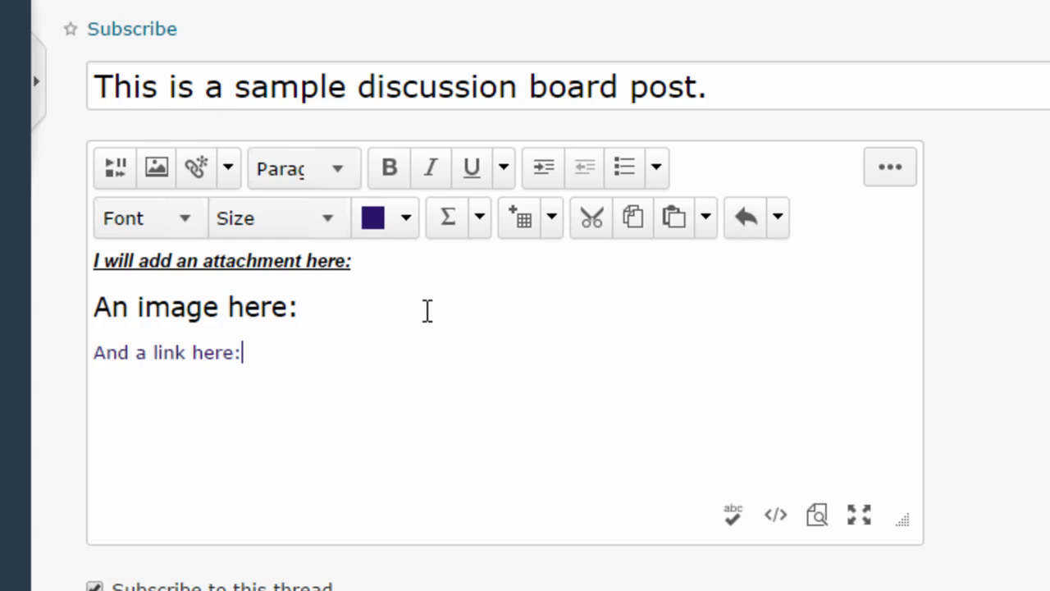
pyautogui.click(419, 264)
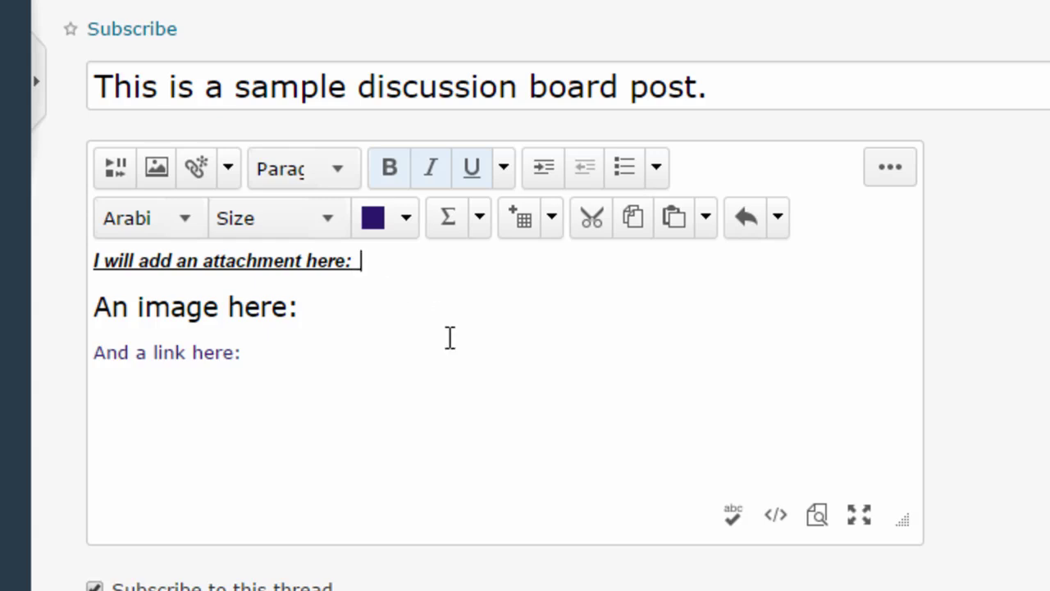
# Upload '2-sided lesson plan template.docx', overwriting the old copy, with link text 'Sample uploaded document'.
pyautogui.click(114, 171)
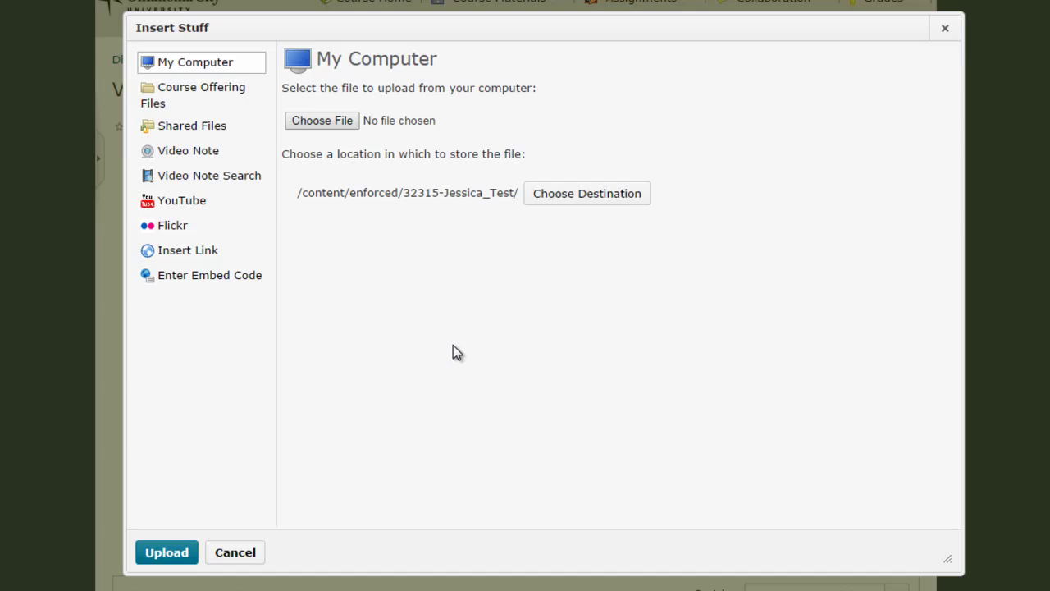
pyautogui.click(323, 121)
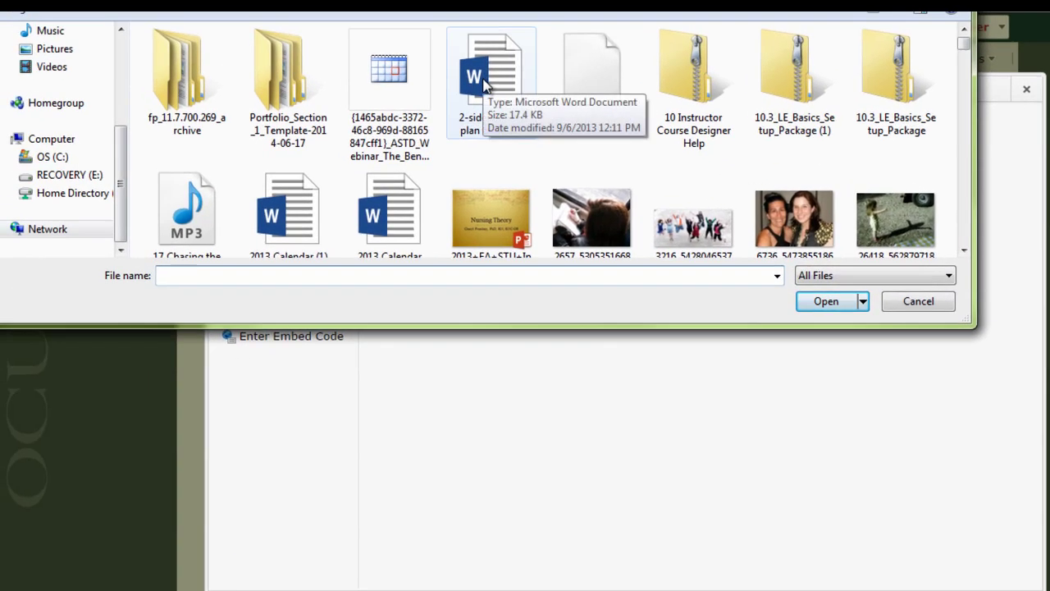
pyautogui.click(466, 62)
pyautogui.click(826, 301)
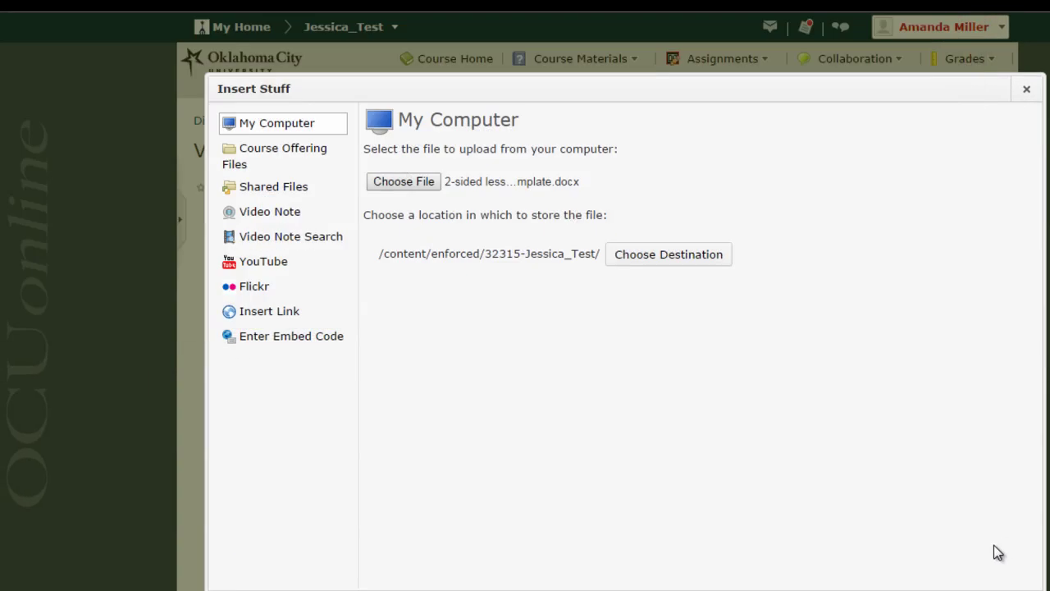
pyautogui.click(254, 587)
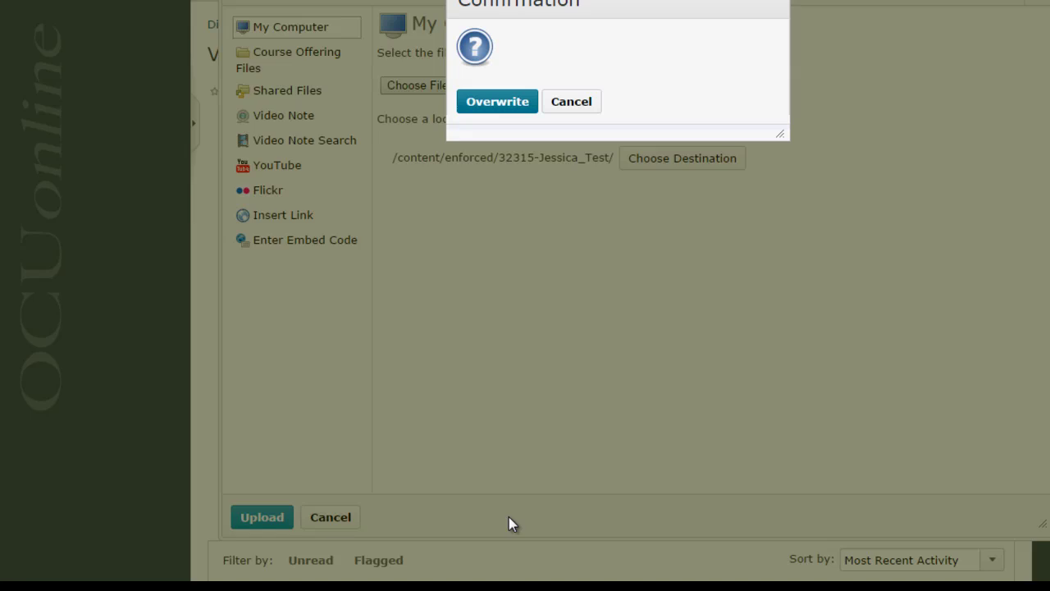
pyautogui.click(485, 176)
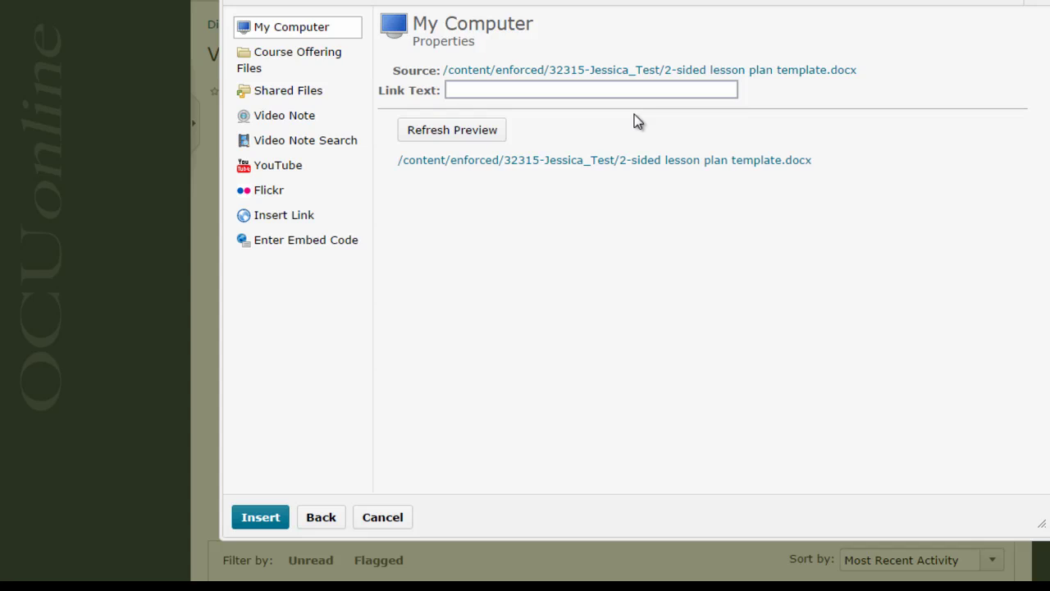
pyautogui.write('Sample uploaded document')
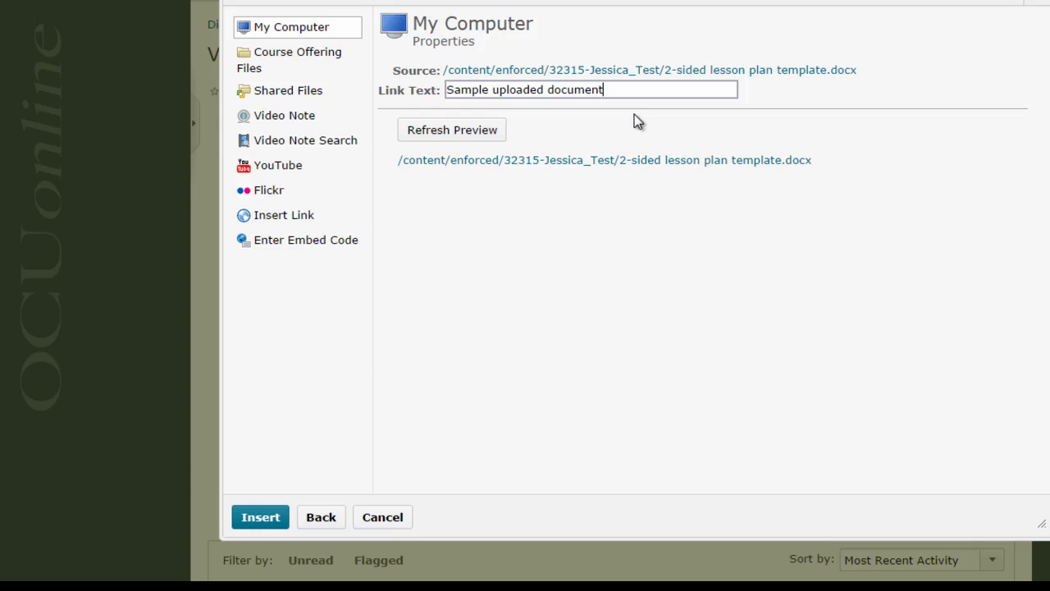
# Insert the document link, then add the uploaded photo after 'An image here:' with alt text 'Picture'.
pyautogui.click(260, 518)
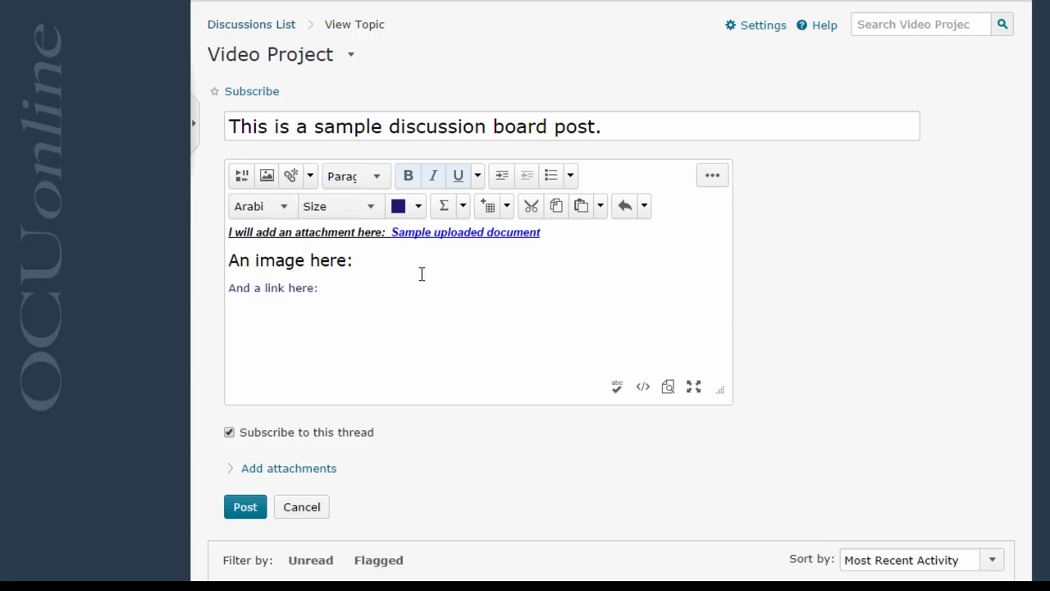
pyautogui.click(411, 266)
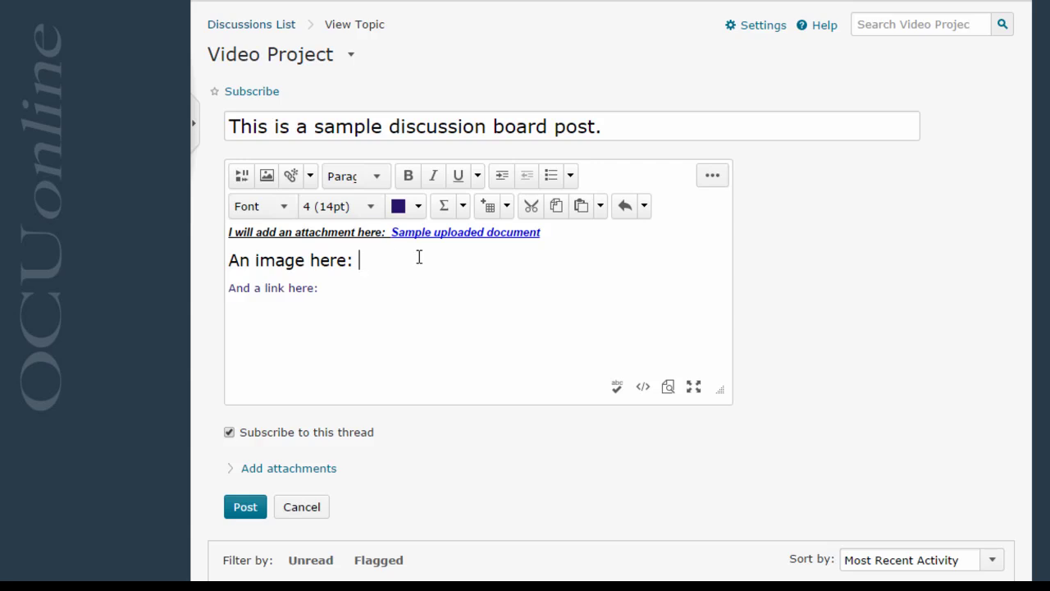
pyautogui.click(265, 179)
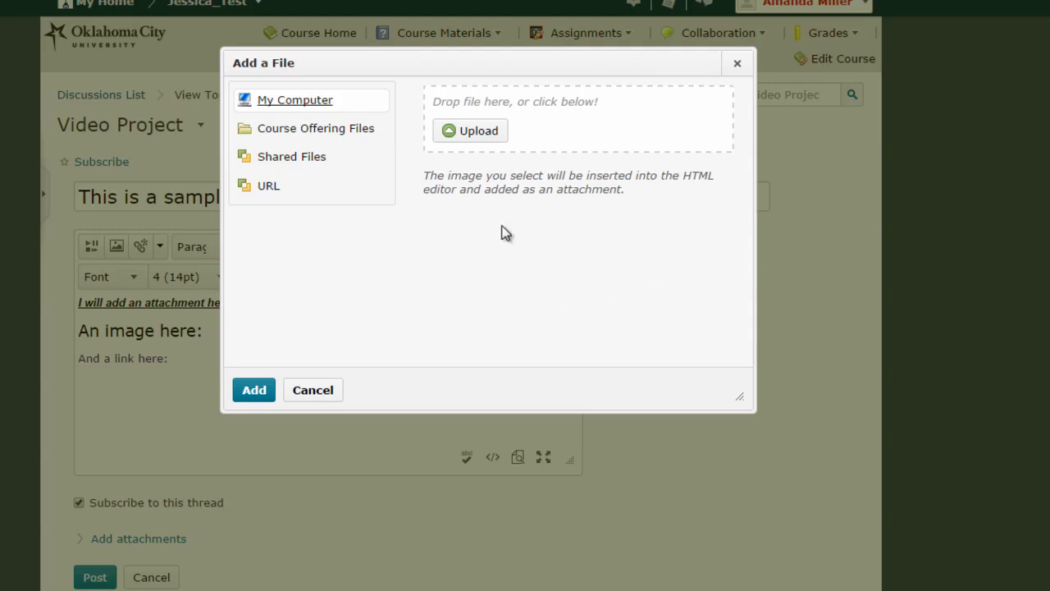
pyautogui.click(474, 133)
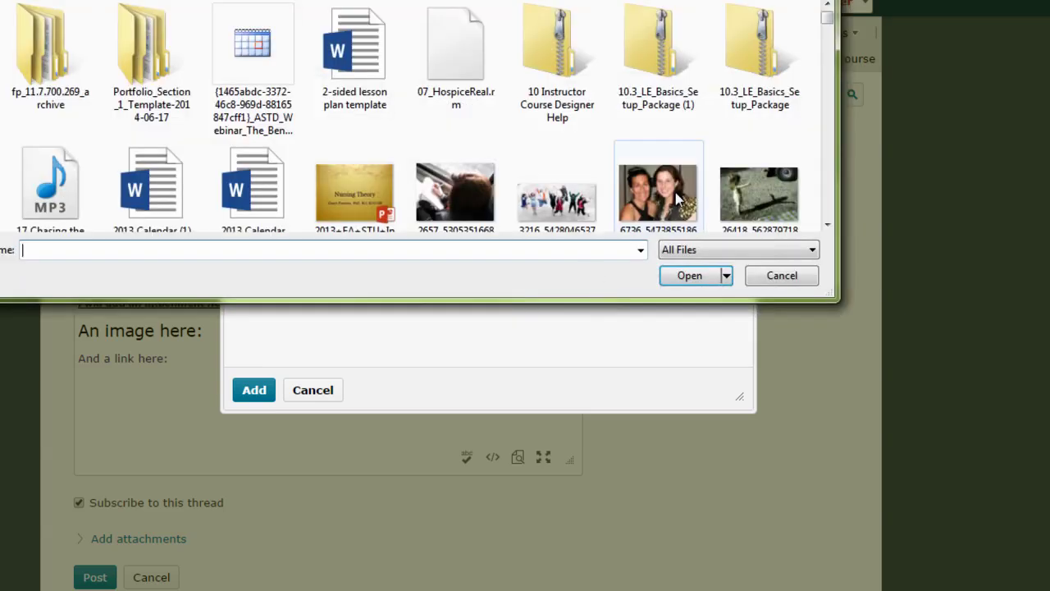
pyautogui.click(678, 199)
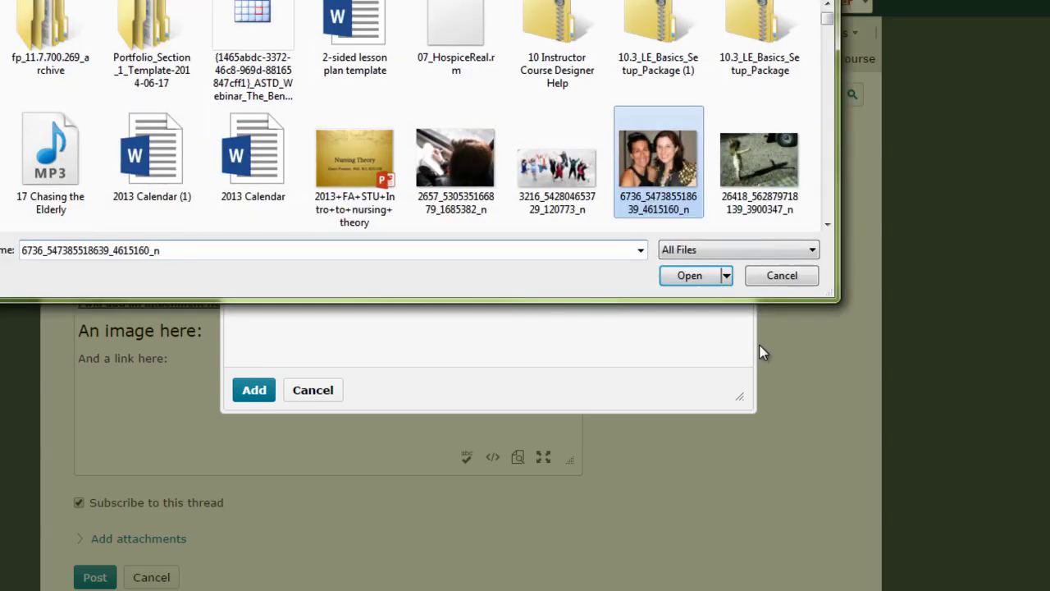
pyautogui.click(687, 277)
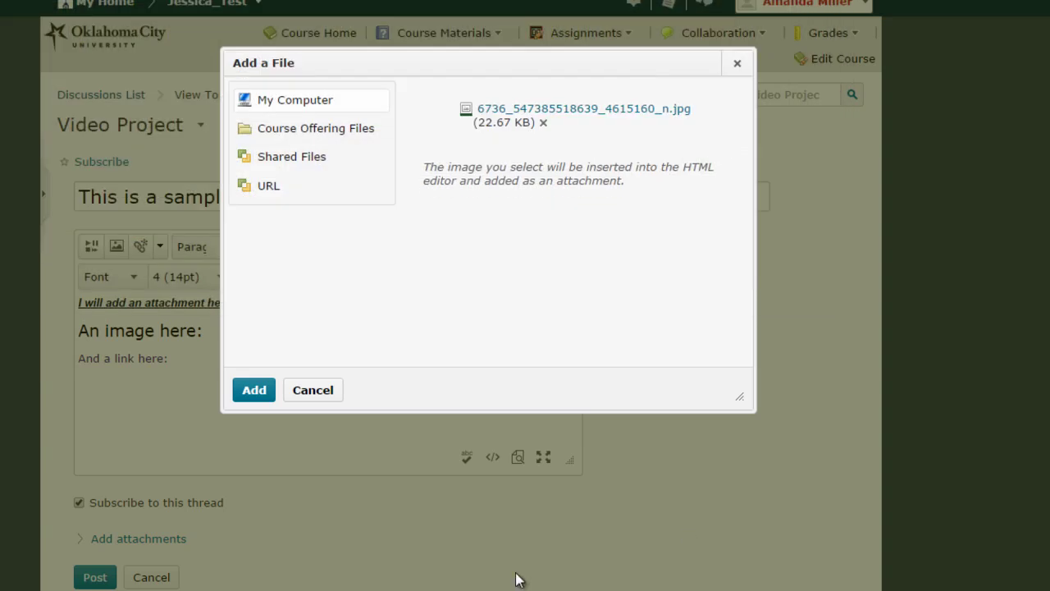
pyautogui.click(255, 392)
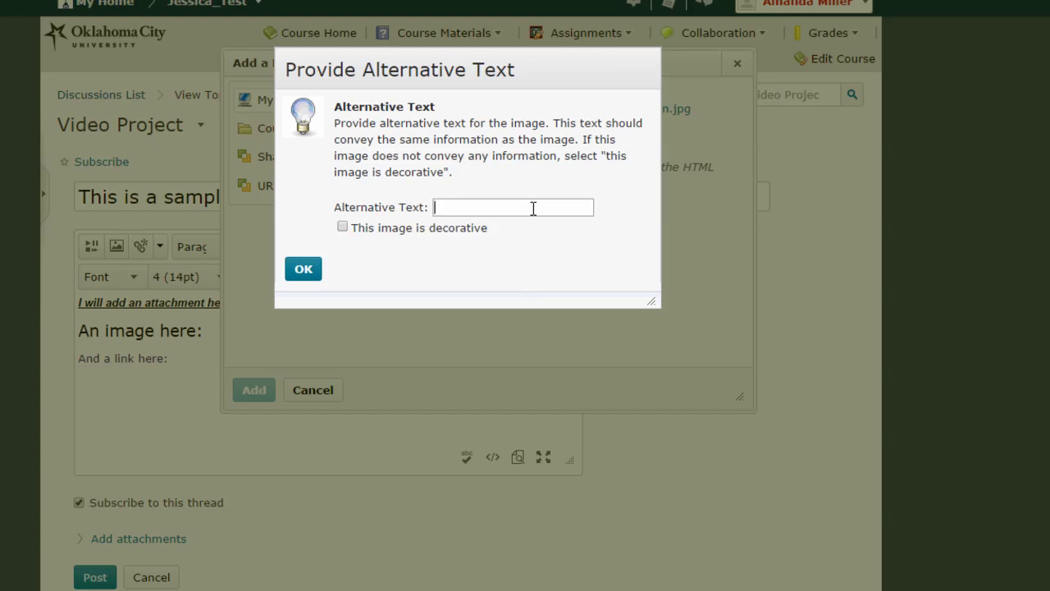
pyautogui.write('Picture')
pyautogui.click(305, 272)
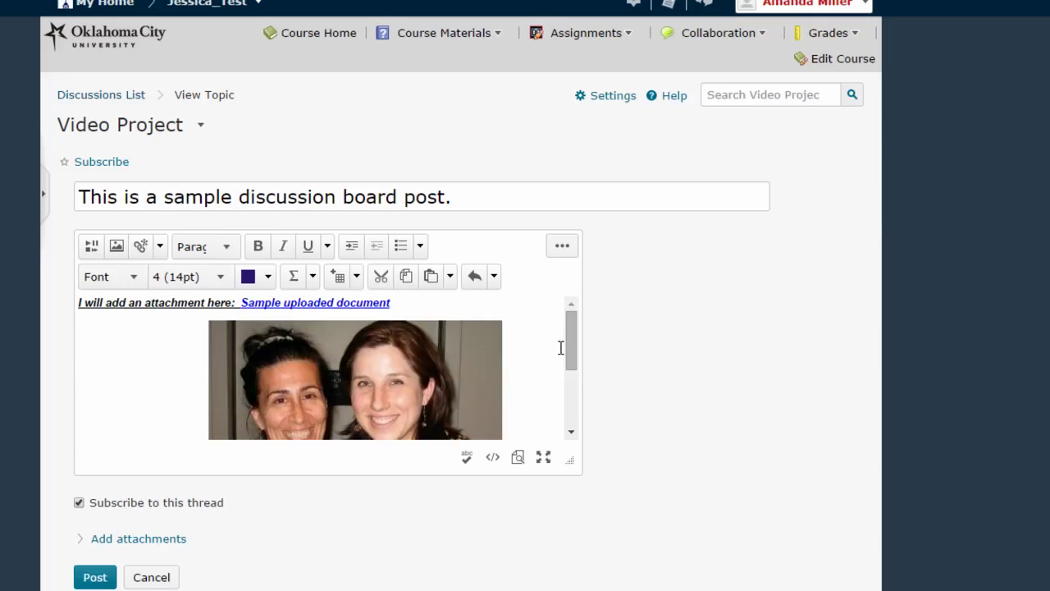
pyautogui.moveTo(571, 349); pyautogui.dragTo(572, 422)
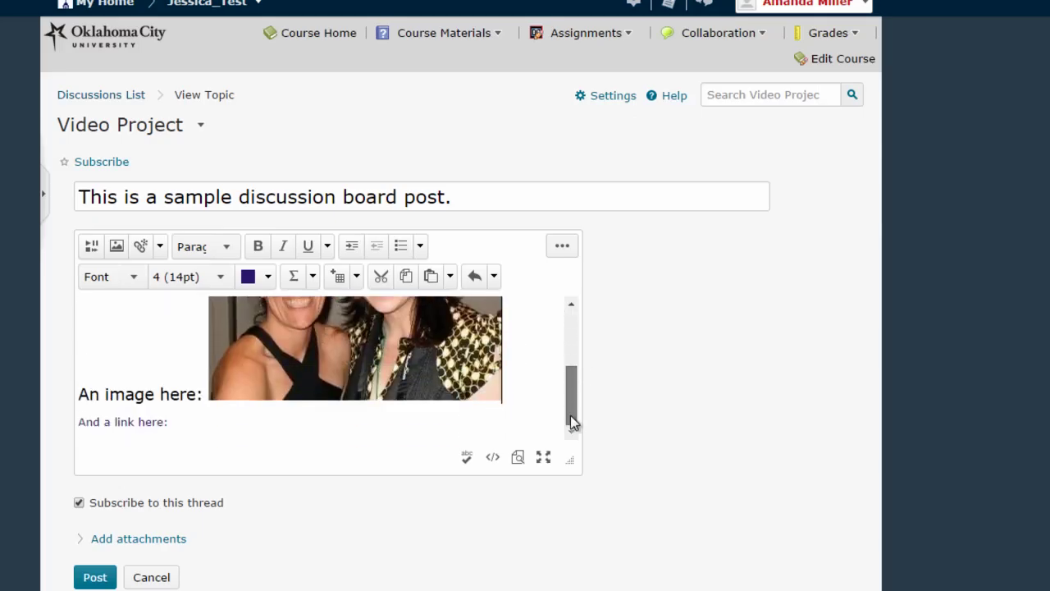
pyautogui.click(249, 422)
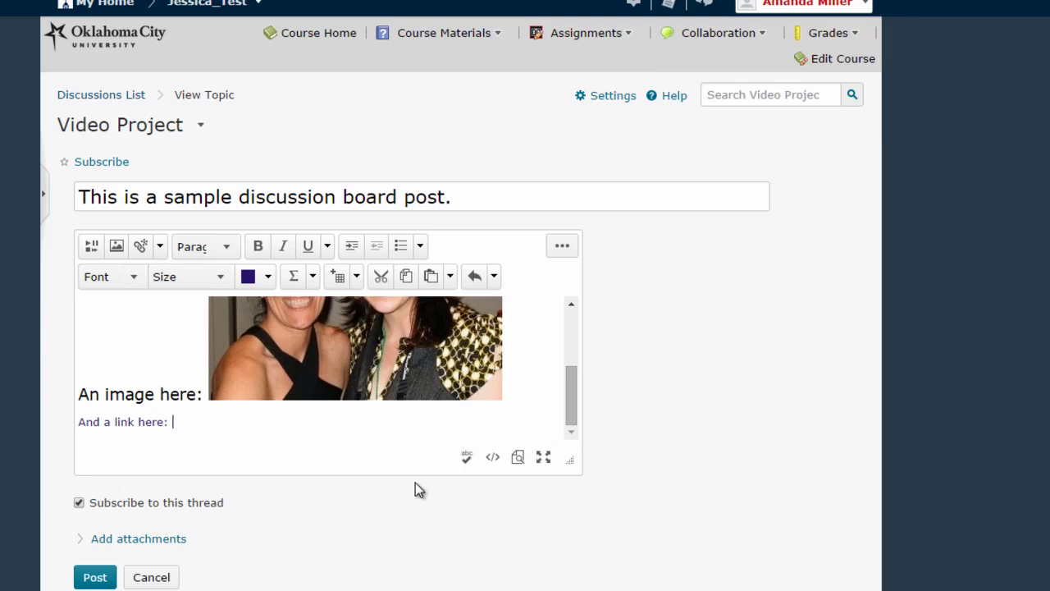
pyautogui.click(141, 247)
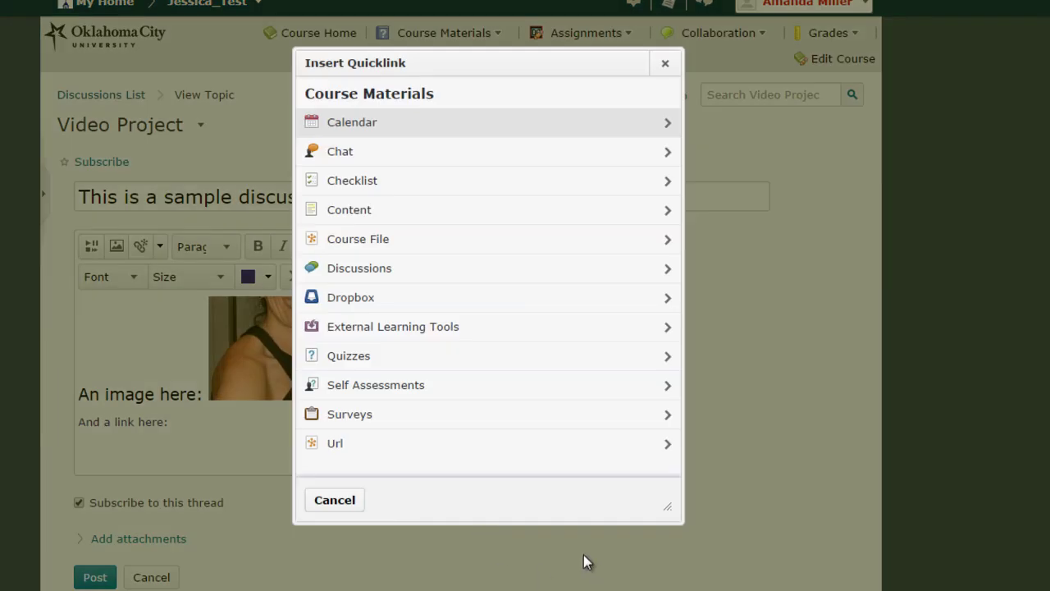
pyautogui.click(364, 451)
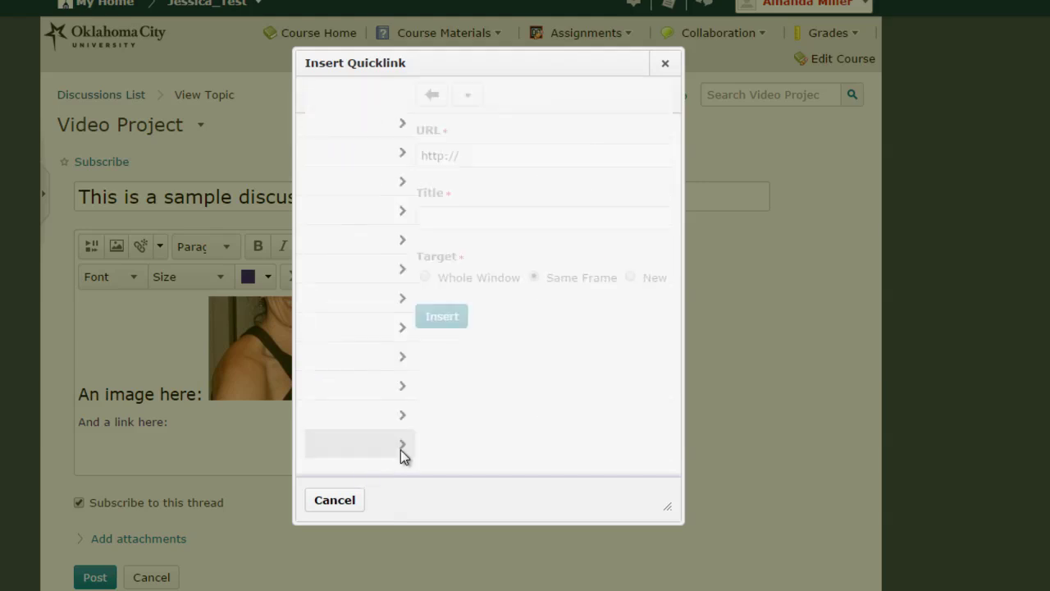
pyautogui.moveTo(422, 156); pyautogui.dragTo(308, 153)
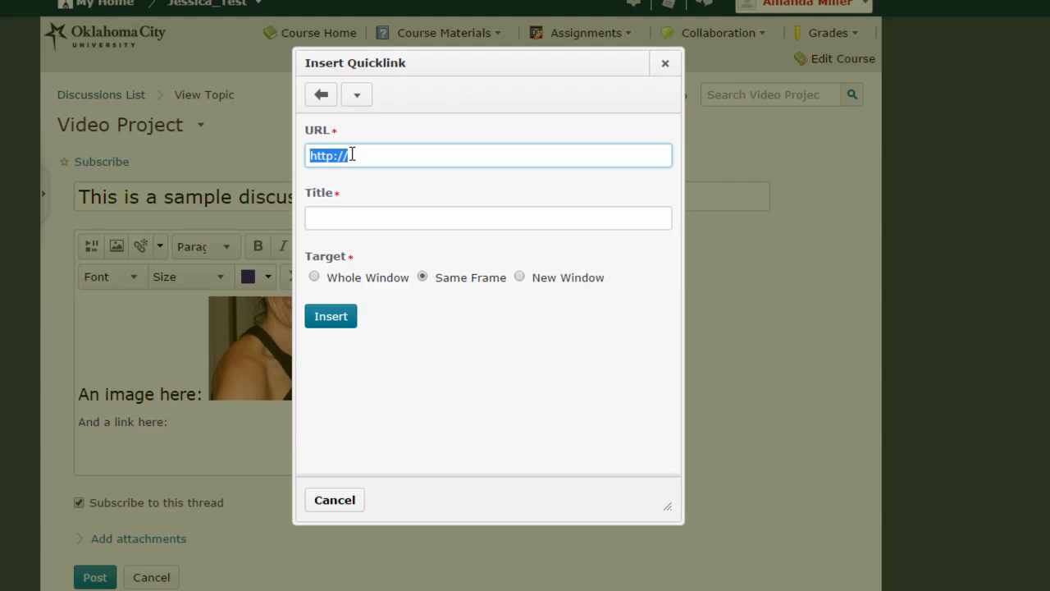
pyautogui.write('ww')
pyautogui.press('BackSpace')
pyautogui.press('BackSpace')
pyautogui.write('http://www.okcu.edu/')
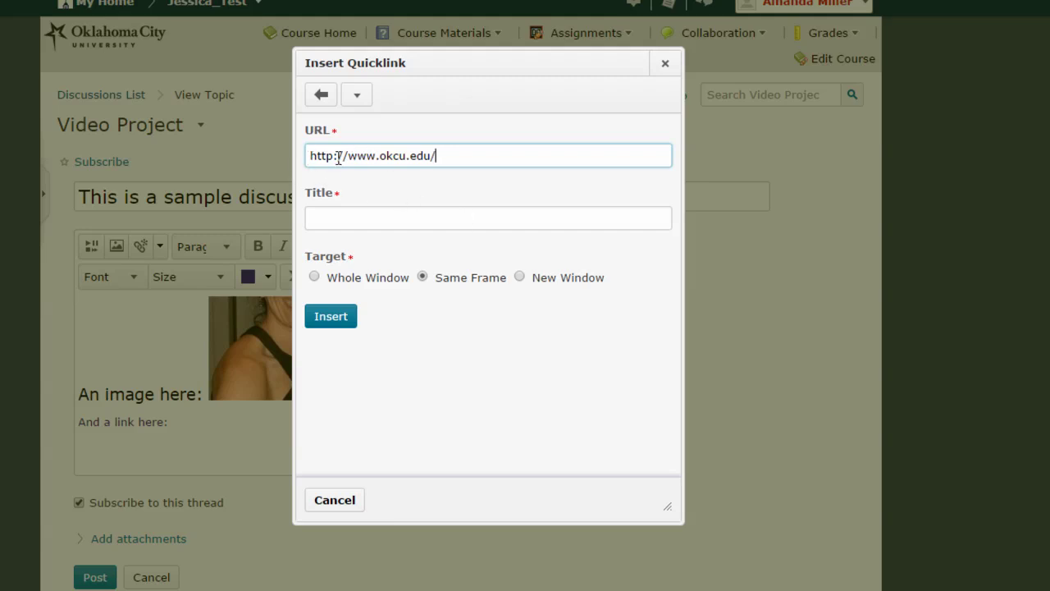
# Title the link 'Click here for the OCU website.', set it to open in a new window, and insert it.
pyautogui.click(419, 222)
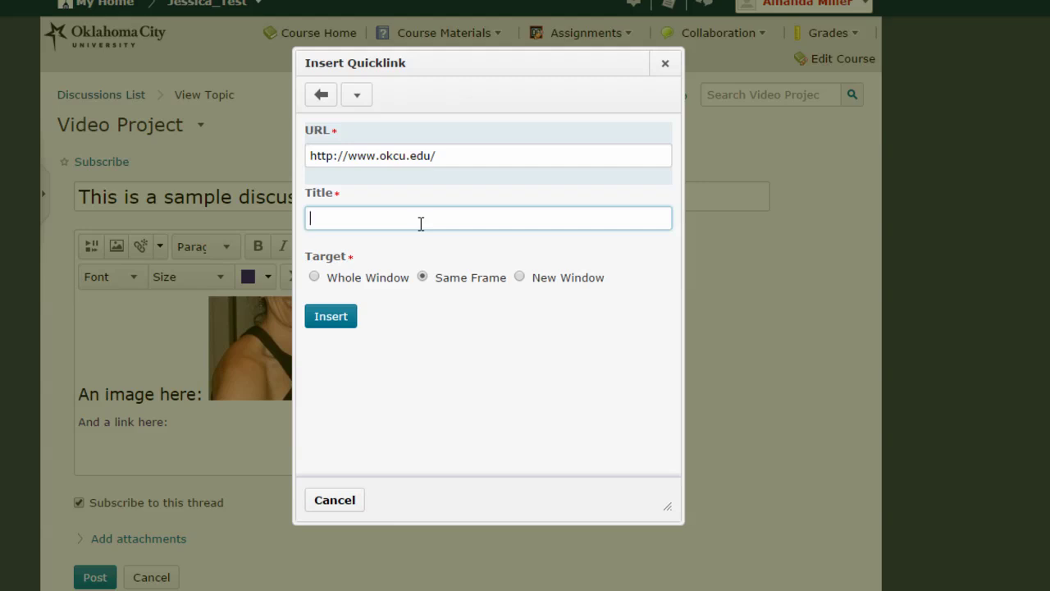
pyautogui.write('Click here for the OCU webs')
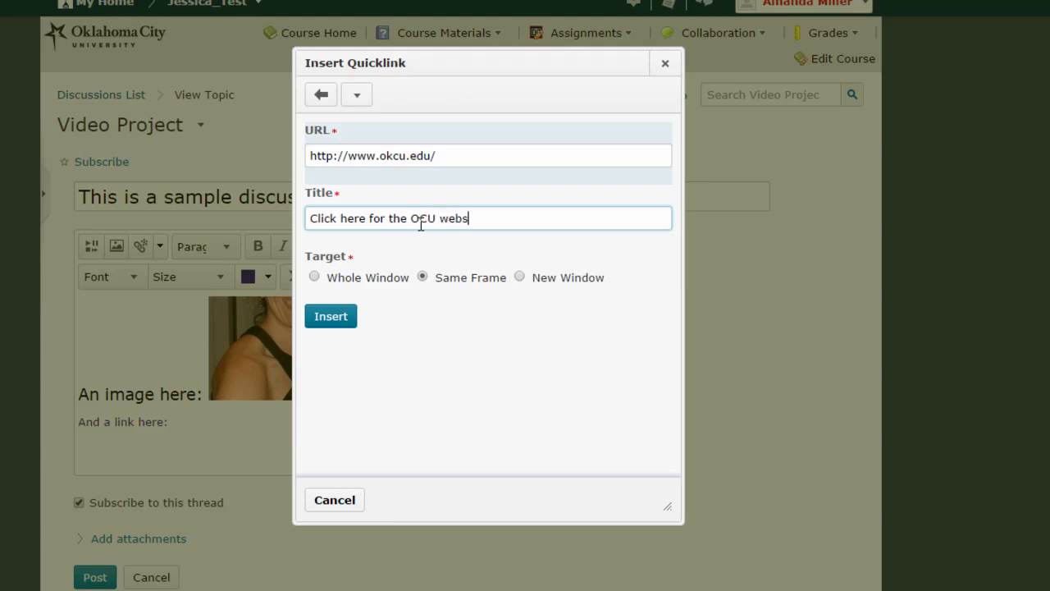
pyautogui.write('ite.')
pyautogui.click(520, 279)
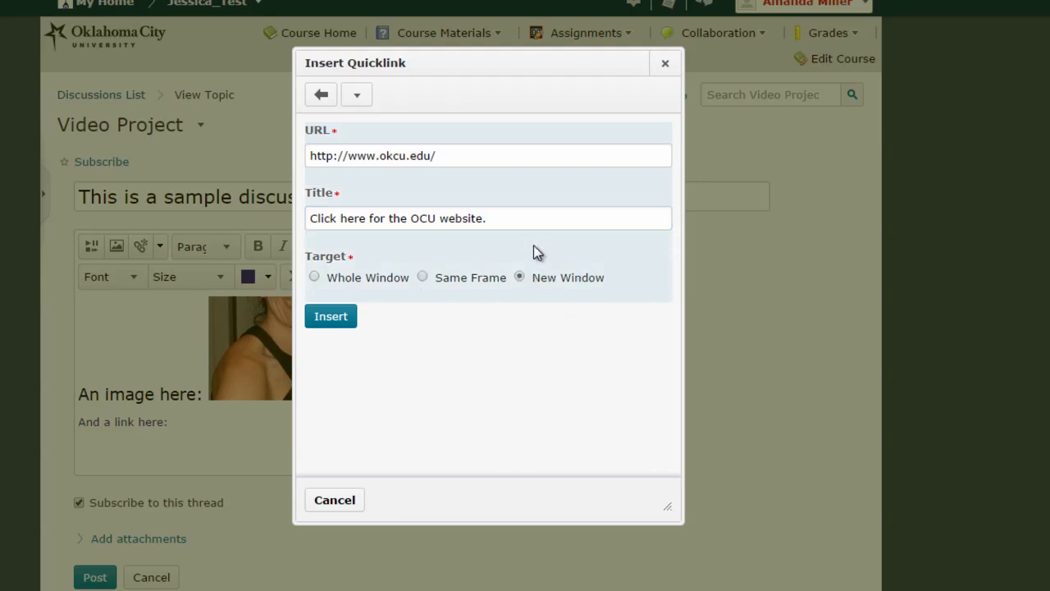
pyautogui.click(330, 320)
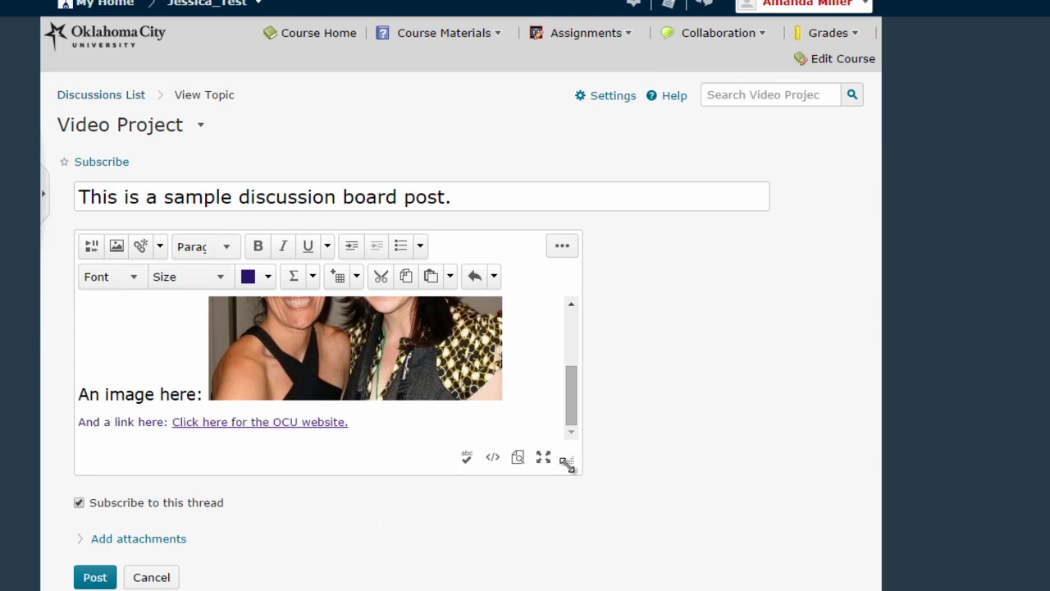
# Enlarge the editor and scroll through the draft to review the document link, photo and website link.
pyautogui.moveTo(569, 460); pyautogui.dragTo(812, 476)
pyautogui.scroll(5, 566, 388)
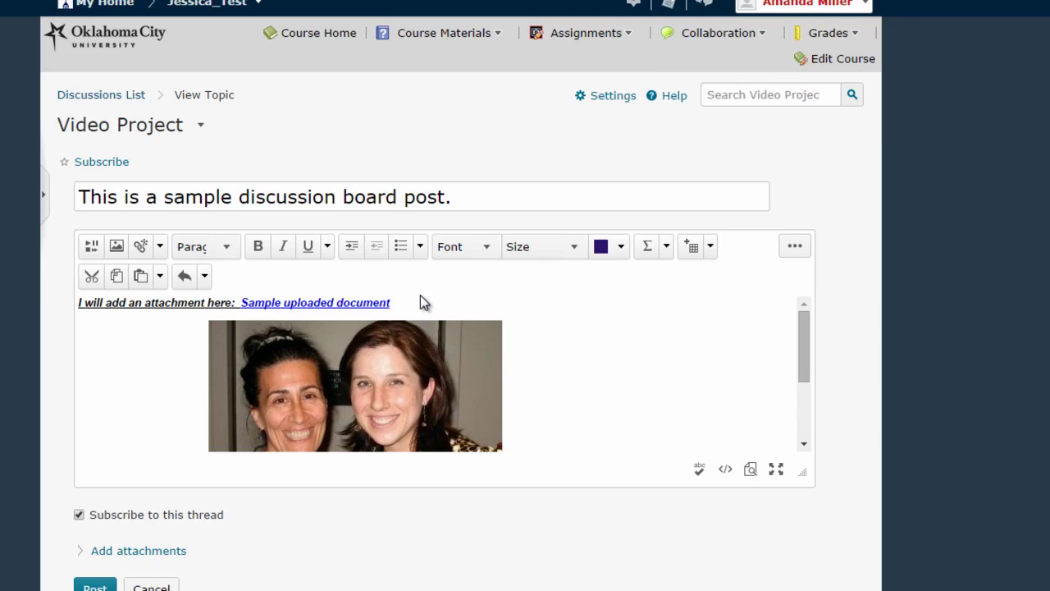
pyautogui.scroll(-3, 689, 433)
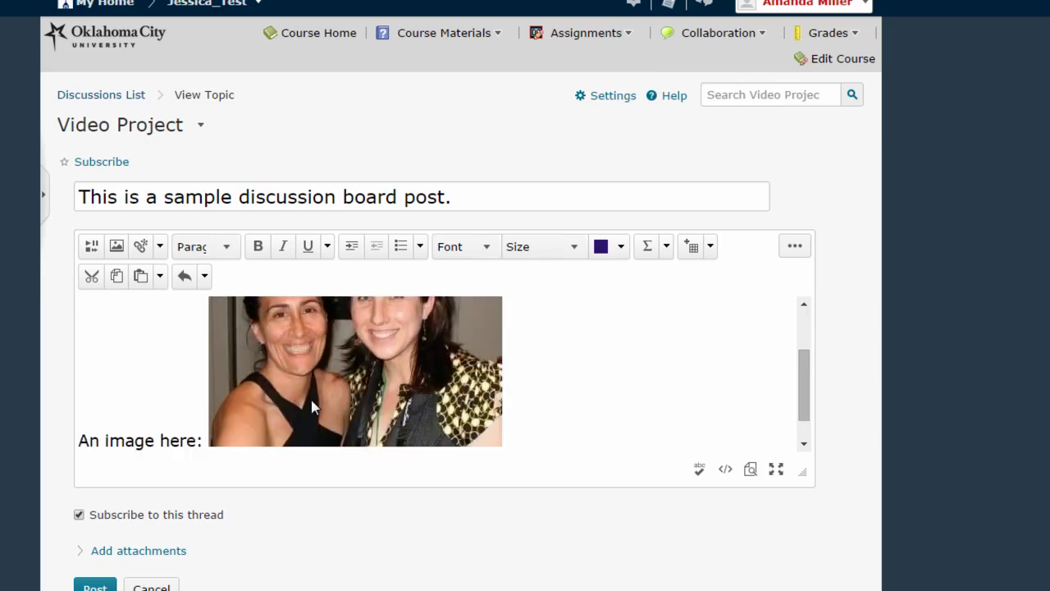
pyautogui.scroll(-3, 614, 403)
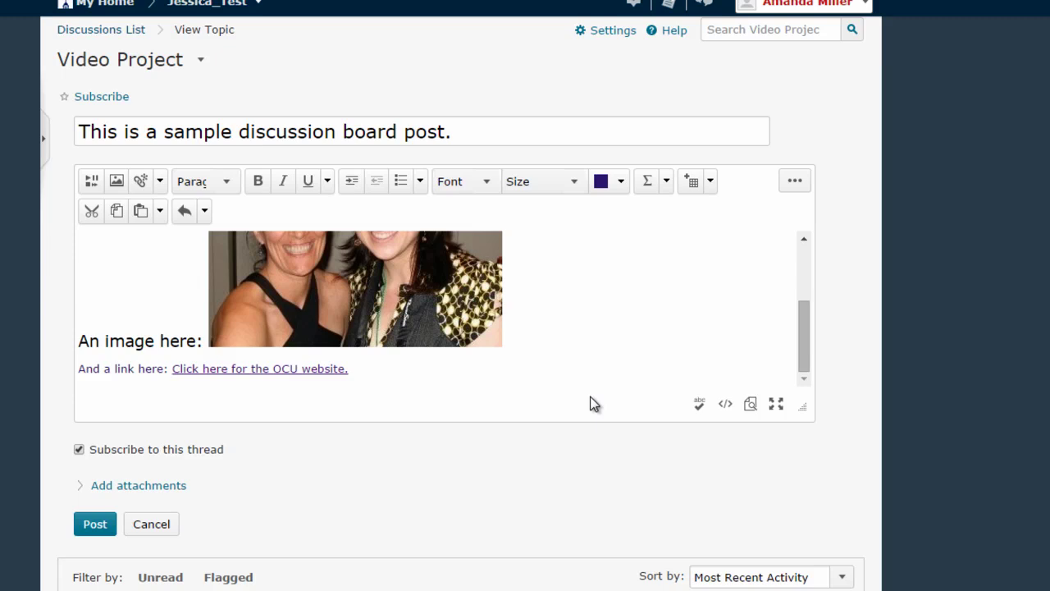
# Post the thread and open it from the Video Project topic list to view it.
pyautogui.click(92, 529)
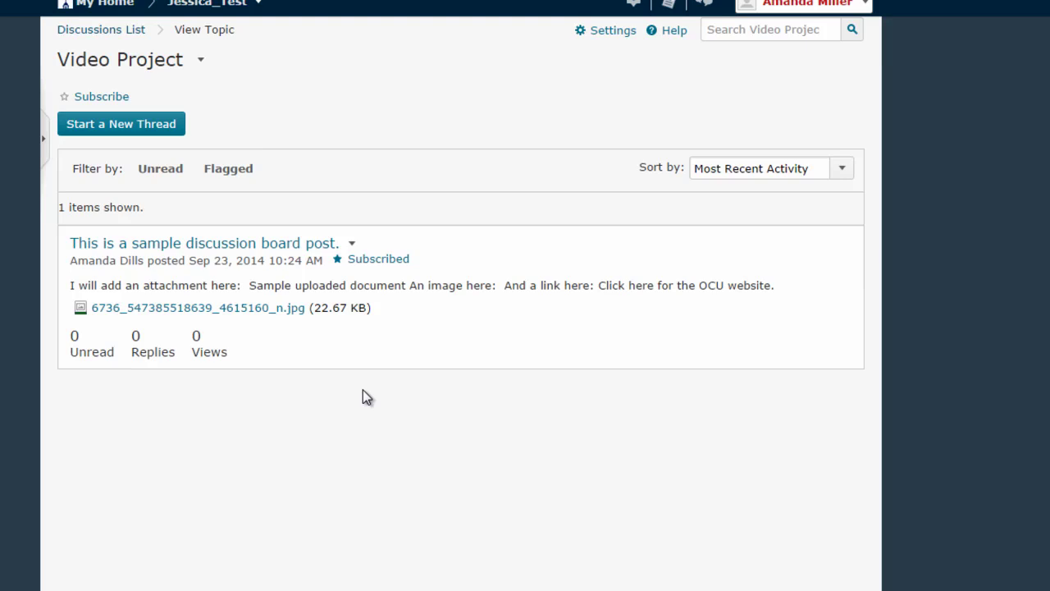
pyautogui.click(233, 241)
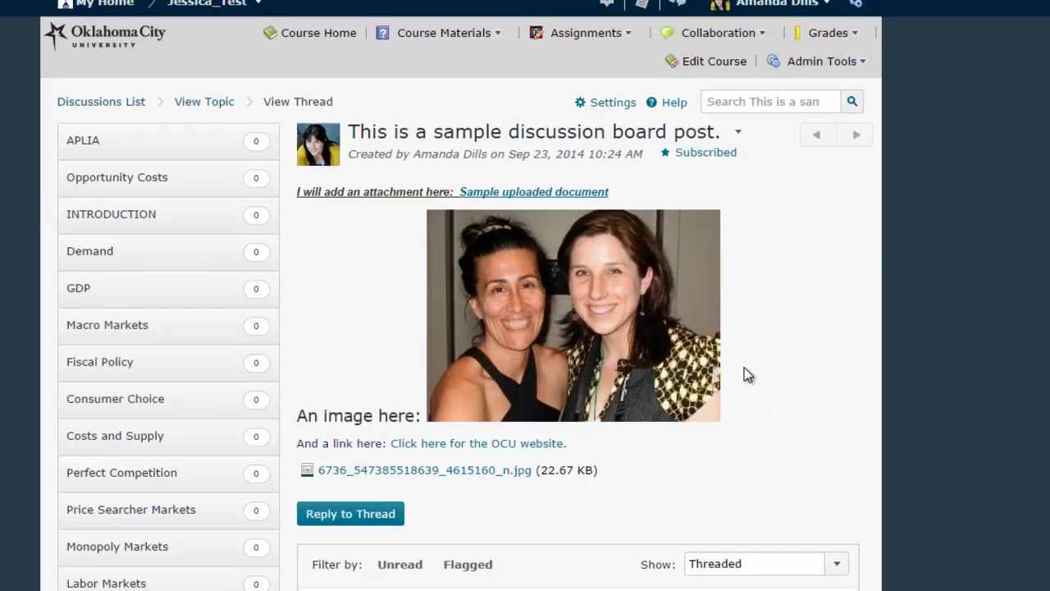